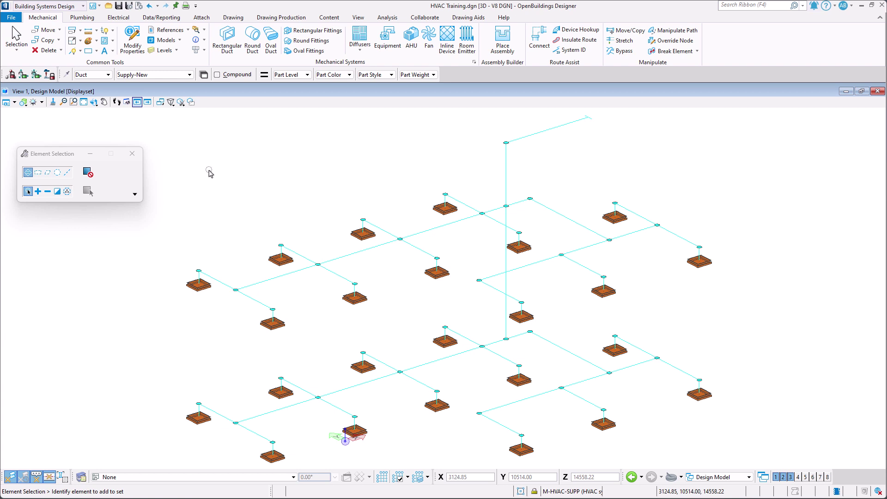
Open Duct System Sizing and set the limiting duct velocity to 7.5 m/s in its design data settings.
left_click(390, 19)
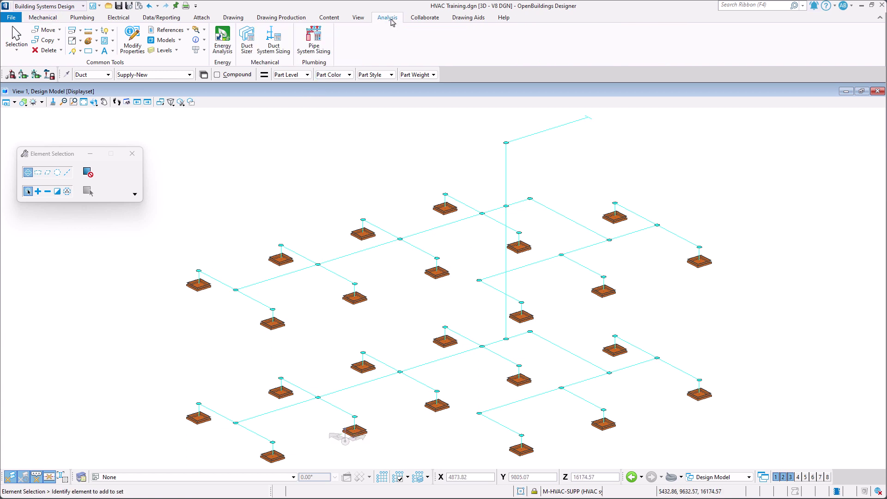
left_click(279, 57)
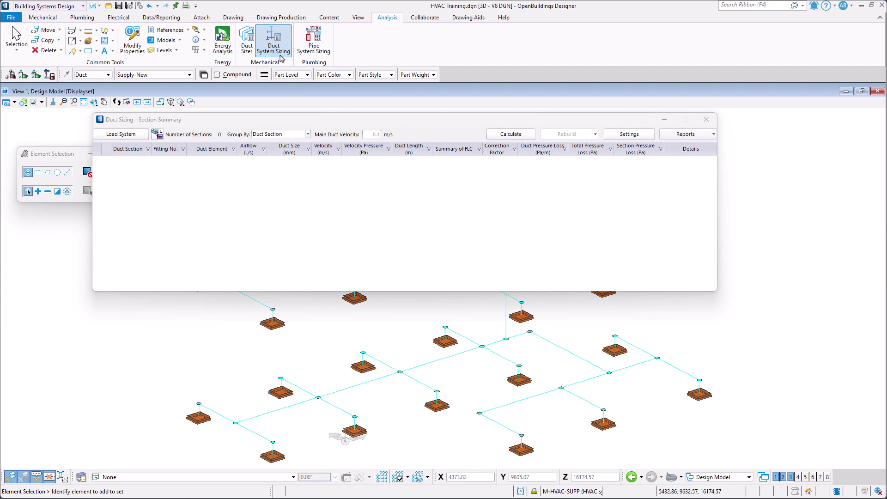
left_click(629, 134)
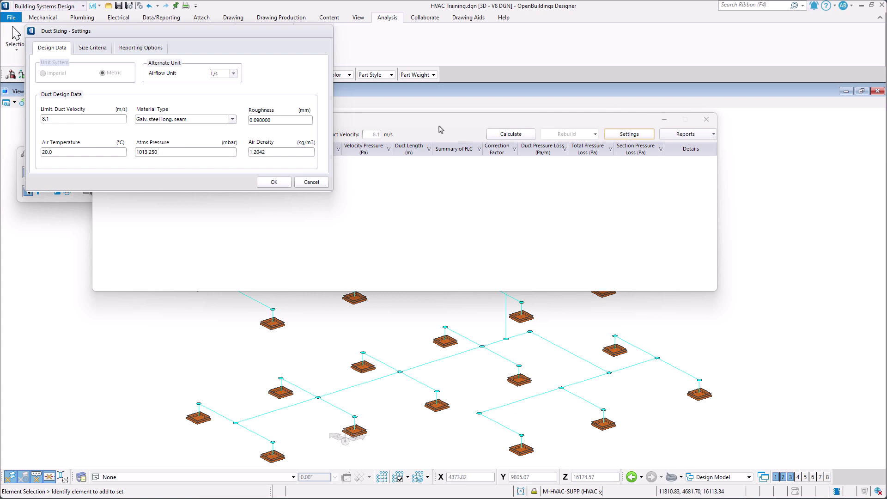
left_click_drag(94, 121, 35, 122)
type("7.0")
left_click(138, 49)
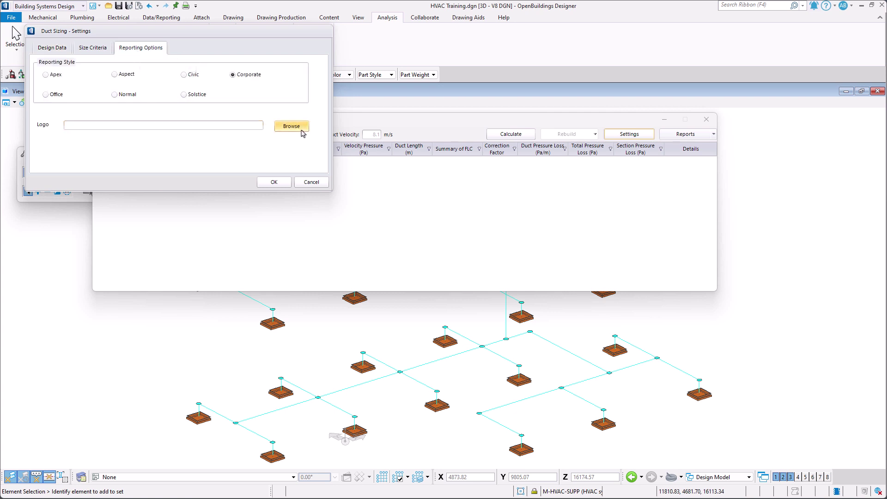
left_click(274, 182)
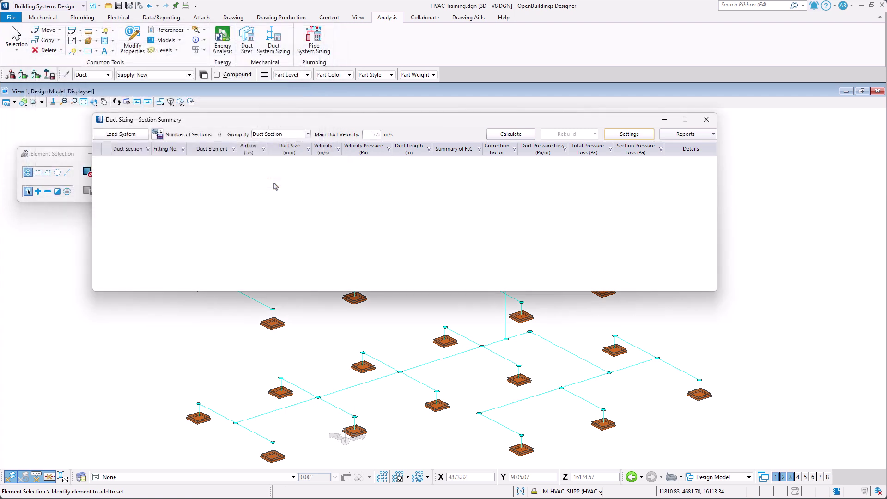
Start loading the duct system, choosing the end cap of the main duct above the riser as its first component.
left_click(129, 137)
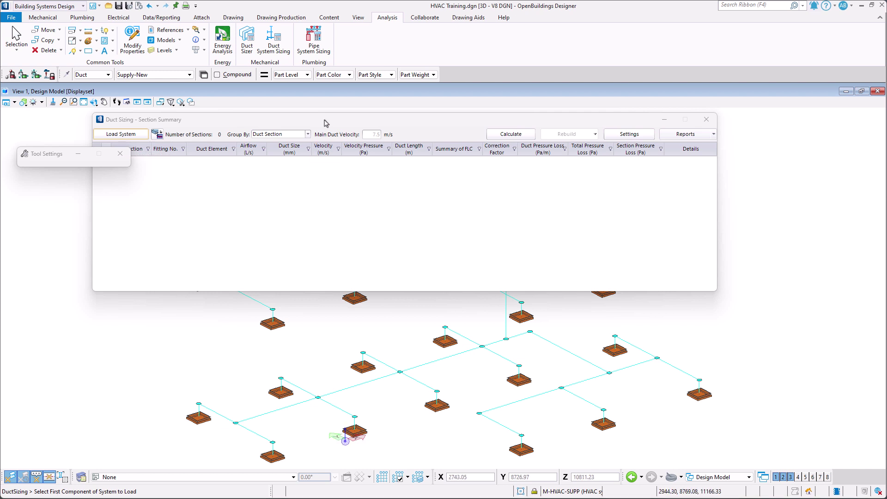
left_click_drag(324, 121, 299, 266)
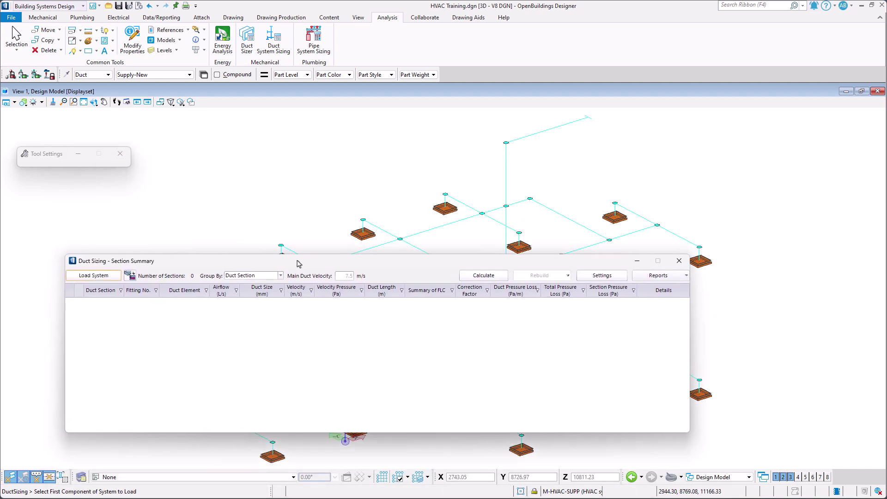
scroll(576, 175, "down", 2)
middle_click_drag(613, 160, 600, 165, "shift")
scroll(616, 169, "up", 5)
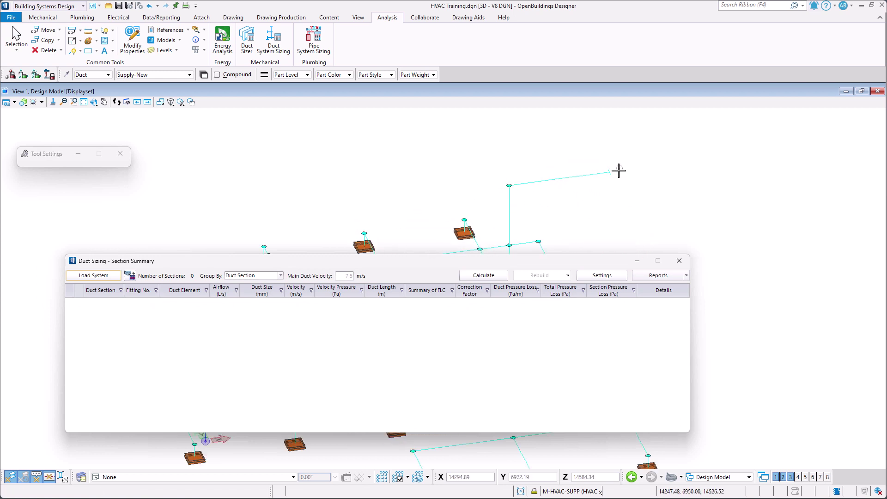
left_click(593, 172)
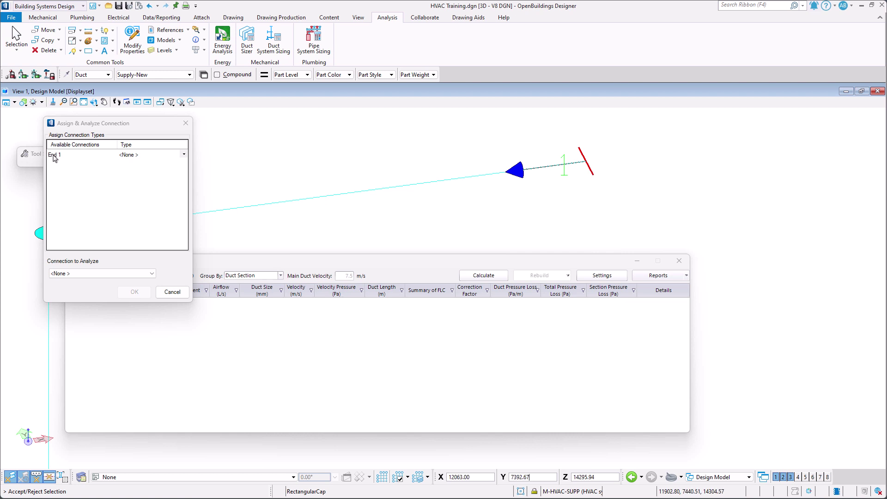
Assign the Supply type to connection End 1 and load the system with End 1 [Supply] as the connection to analyze.
left_click(181, 155)
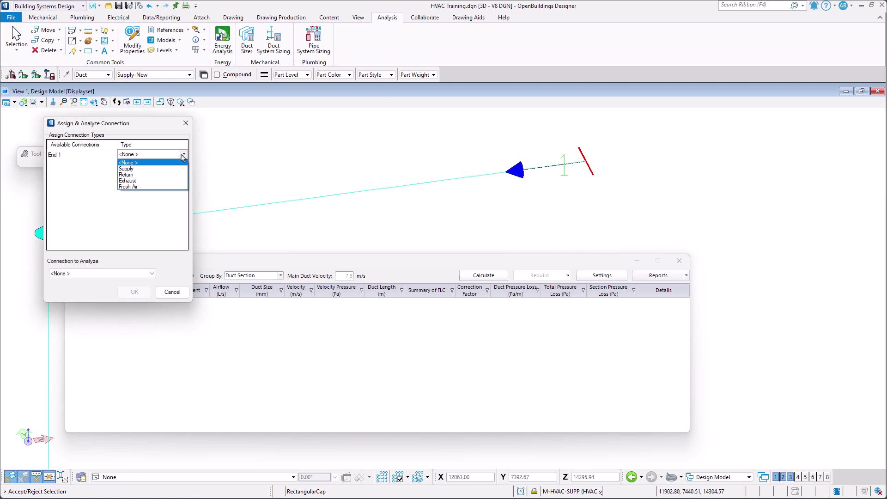
left_click(177, 169)
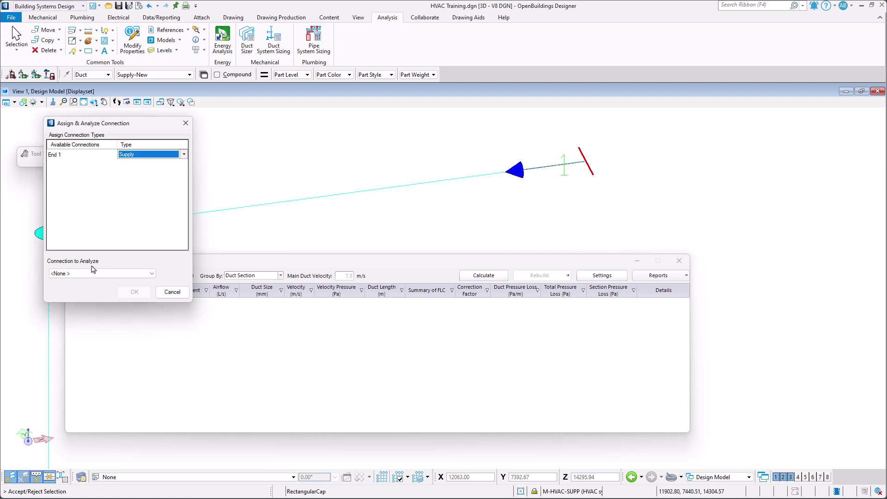
left_click(71, 272)
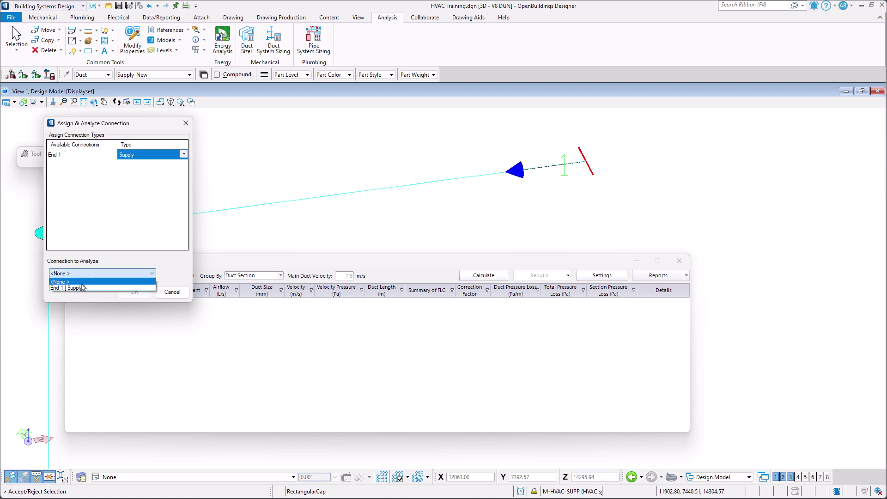
left_click(83, 289)
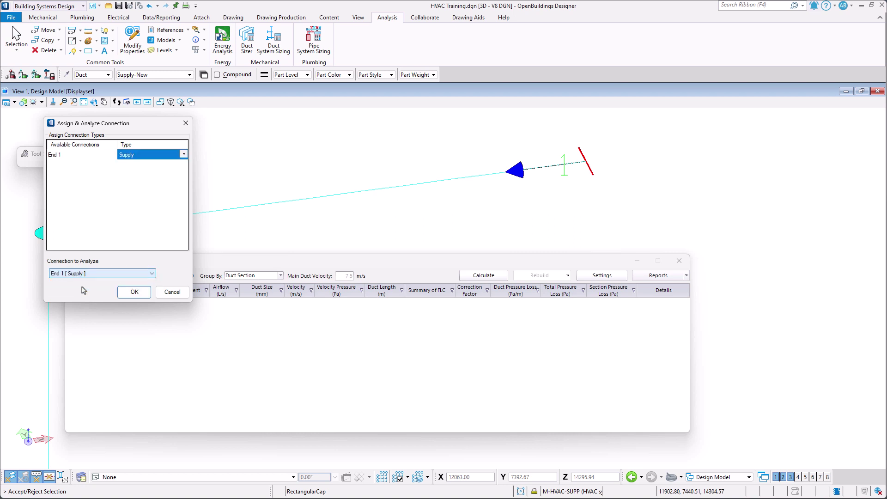
left_click(128, 293)
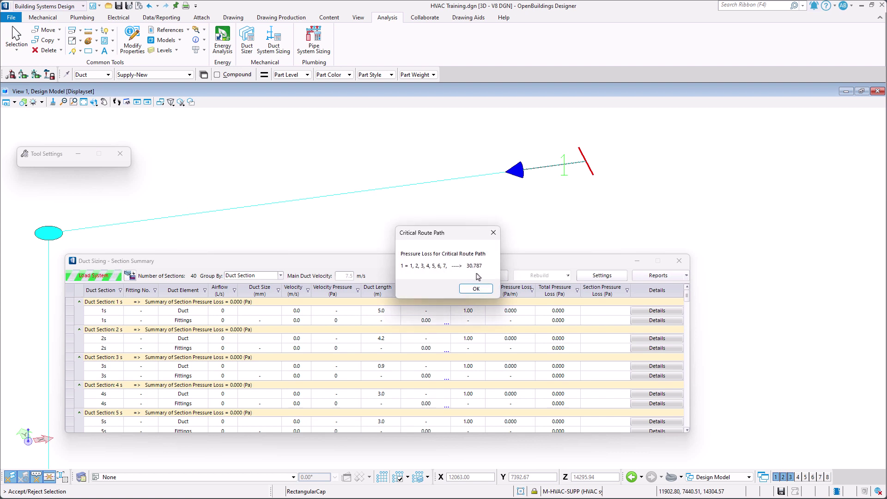
left_click(476, 289)
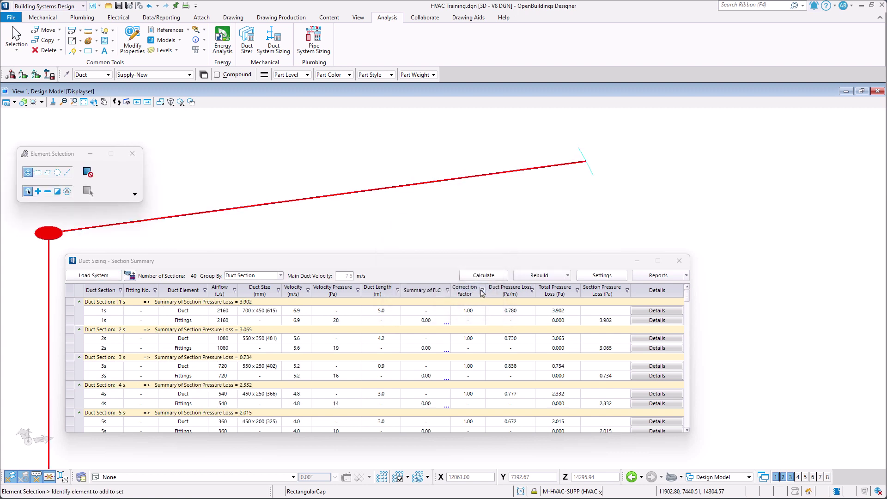
Set the depth of duct section 1s to 400 mm, lock it, and recalculate the duct sizes.
scroll(367, 214, "down", 10)
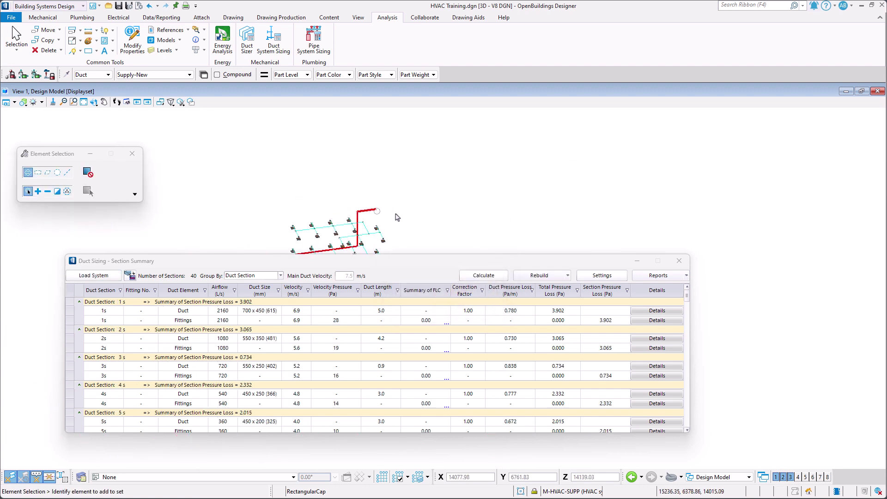
middle_click_drag(430, 220, 465, 170)
scroll(466, 171, "up", 2)
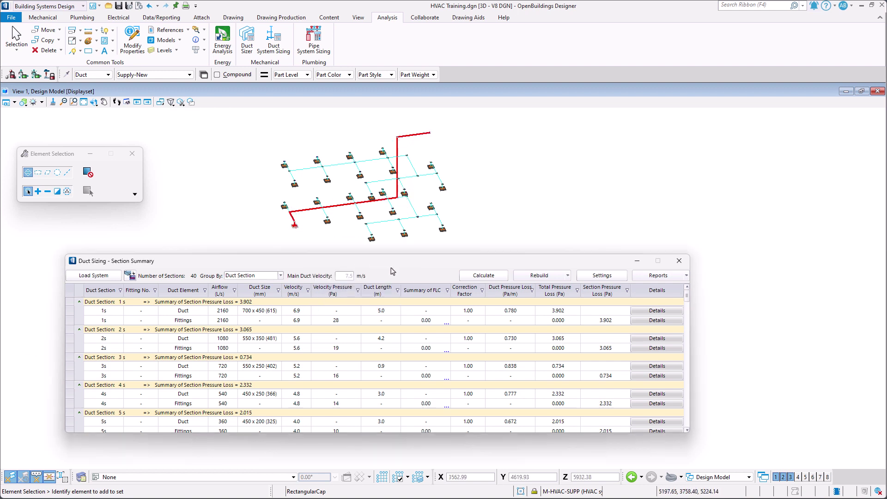
left_click_drag(391, 266, 440, 214)
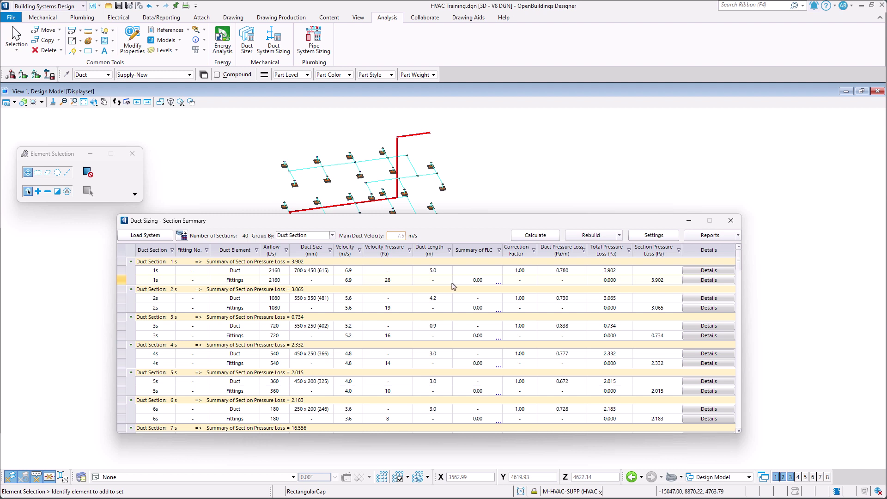
left_click(321, 272)
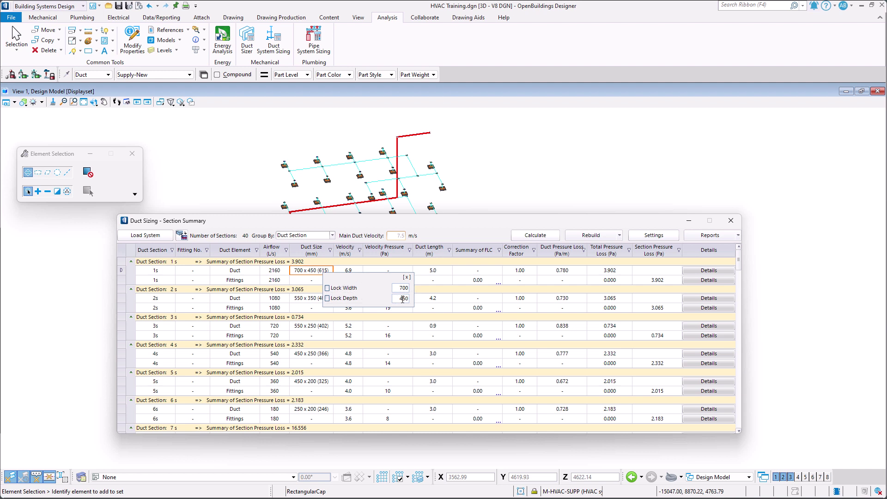
left_click_drag(399, 299, 411, 301)
type("400")
left_click(345, 299)
left_click(366, 308)
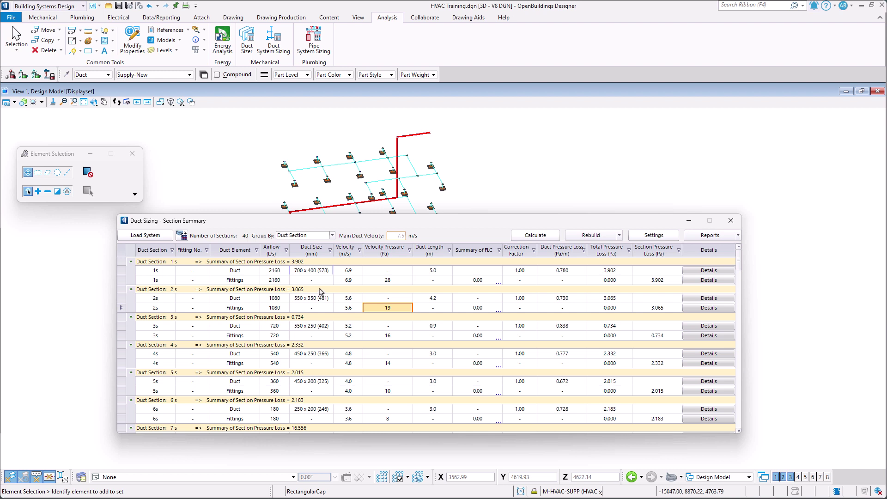
left_click(550, 235)
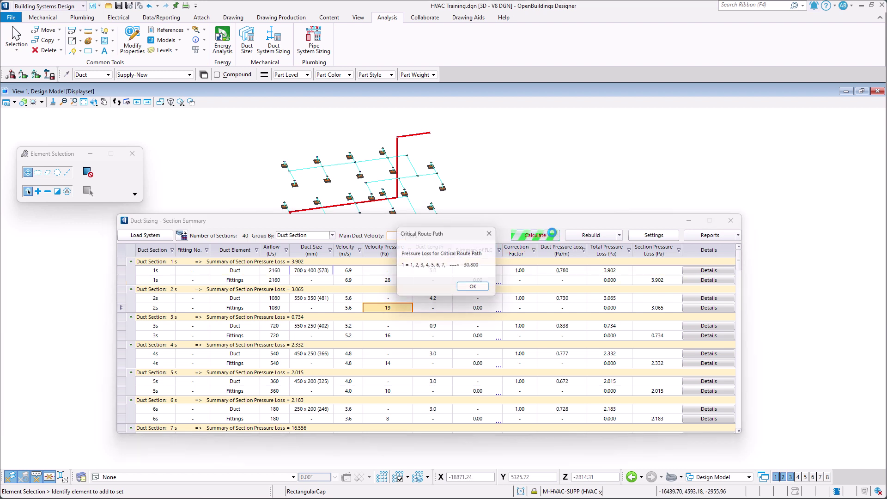
left_click(477, 289)
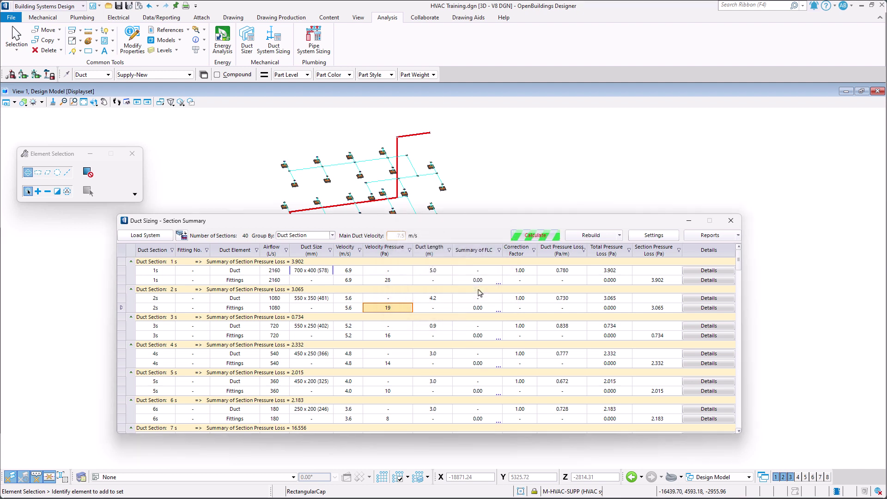
Try locking the width of duct section 1s at 700 mm along with its locked depth, and recalculate.
left_click(315, 273)
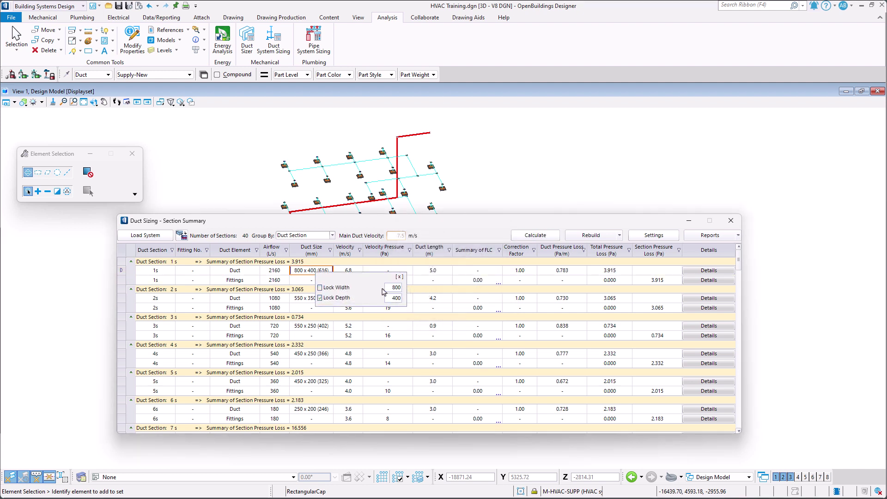
double_click(393, 287)
type("700")
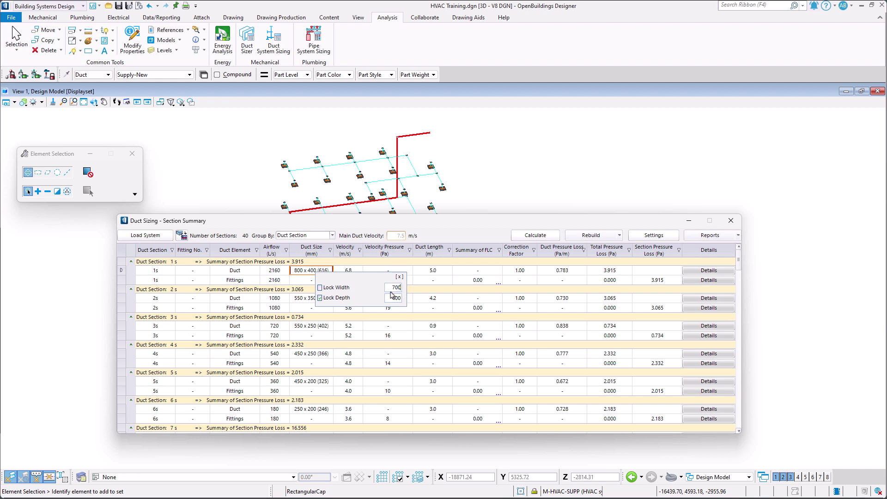
left_click(349, 289)
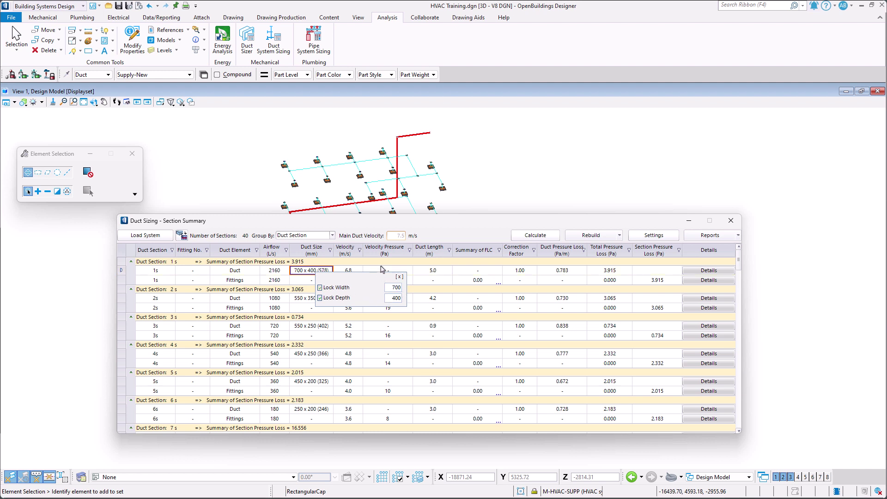
left_click(382, 270)
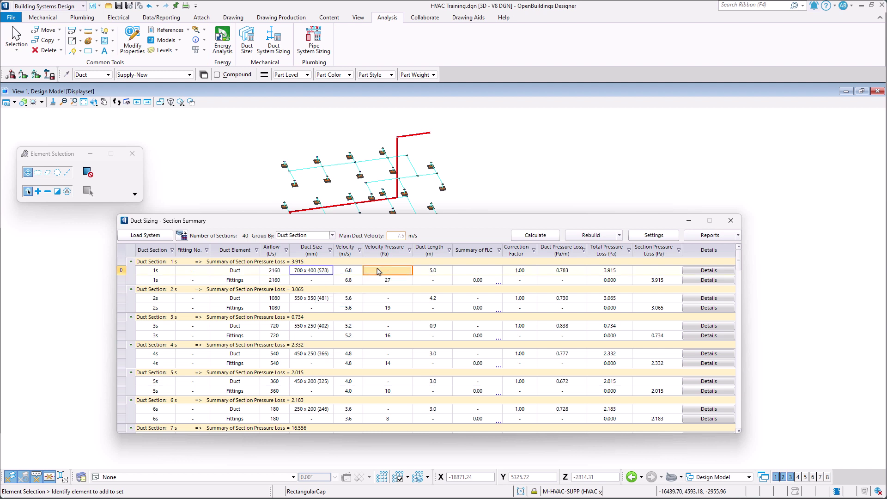
left_click(549, 236)
left_click(480, 289)
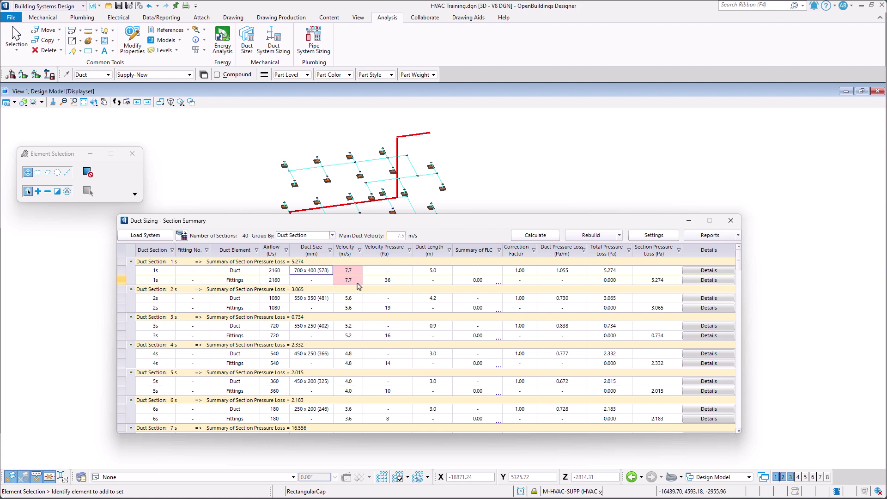
Unlock the width of duct section 1s, keep its depth locked at 400 mm, and recalculate the duct sizes.
mouse_move(359, 286)
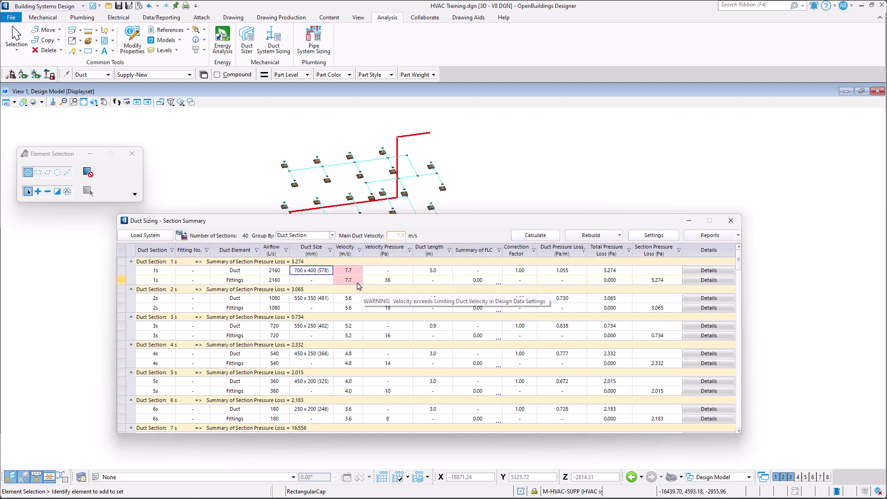
left_click(328, 272)
left_click(343, 289)
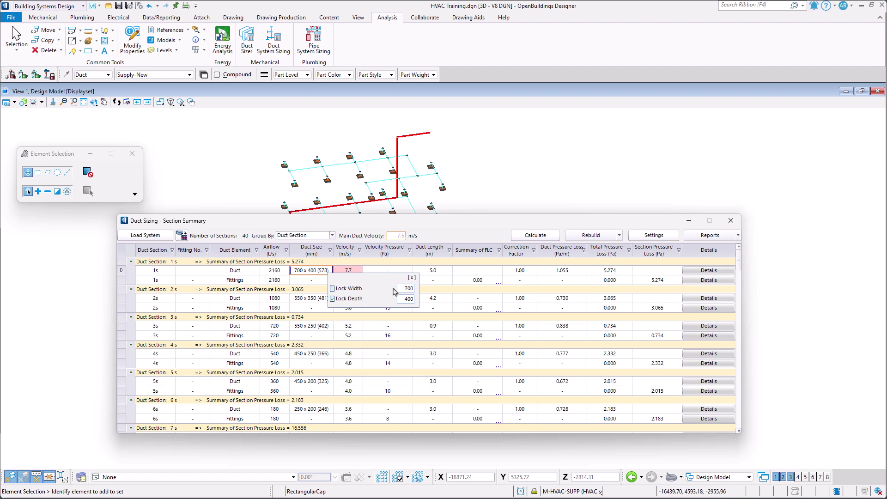
left_click(439, 273)
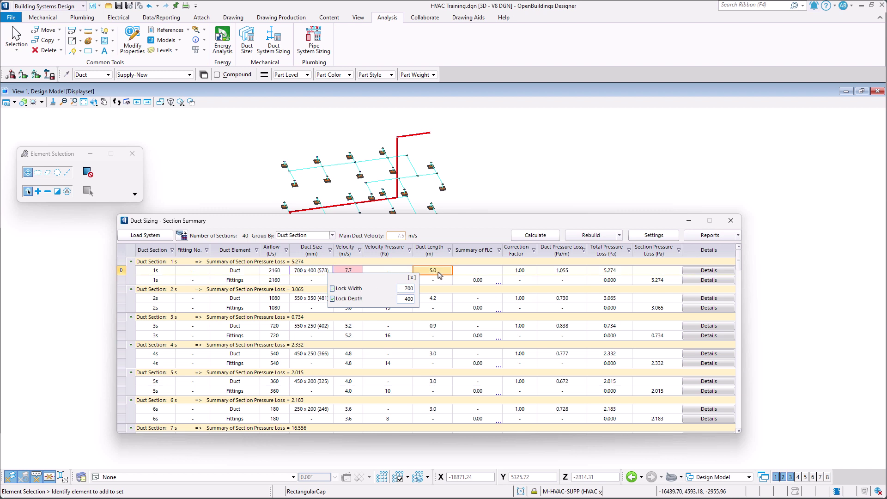
left_click(534, 237)
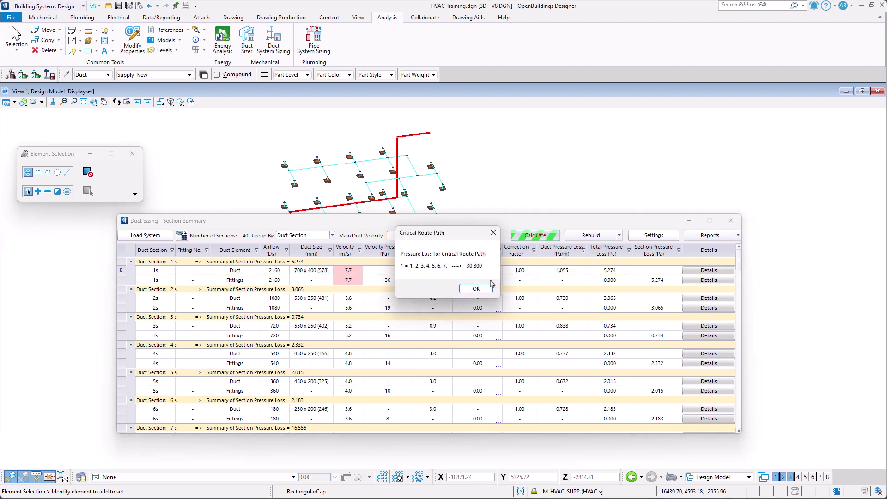
left_click(476, 289)
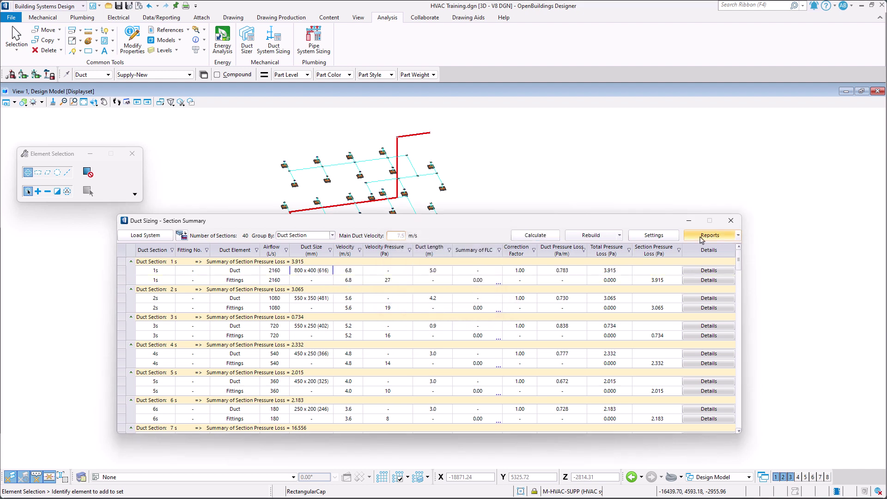
Generate the sections report for all routes, keeping the header All Routes Report and the system name System_Name.
left_click(738, 236)
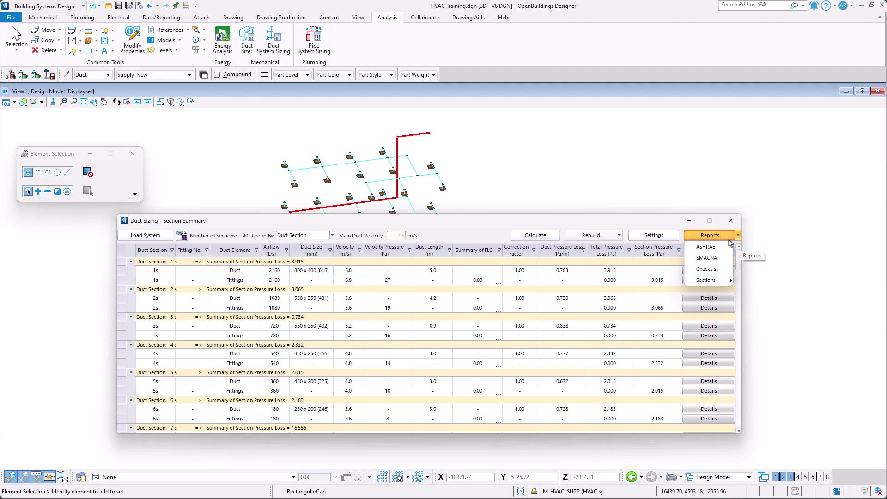
mouse_move(714, 282)
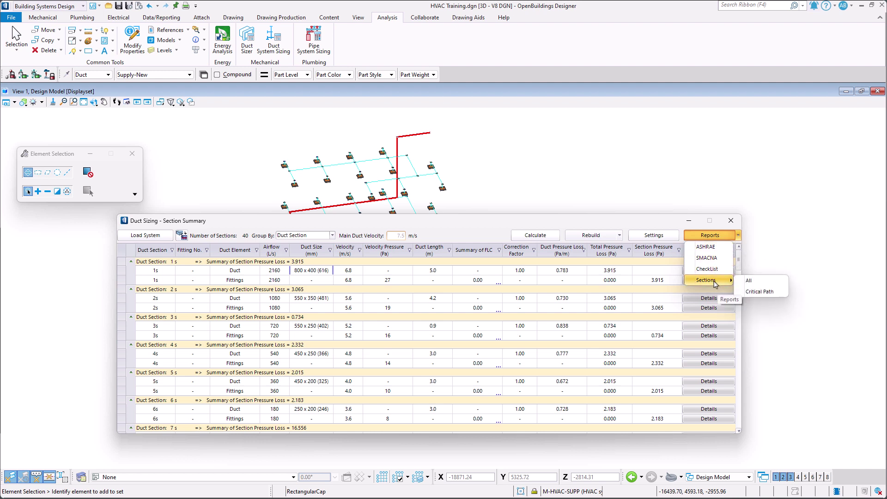
left_click(752, 282)
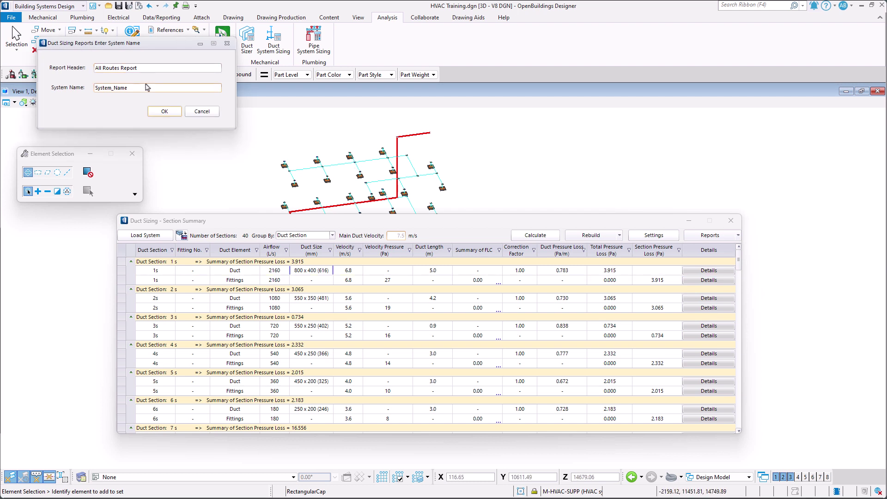
left_click(163, 113)
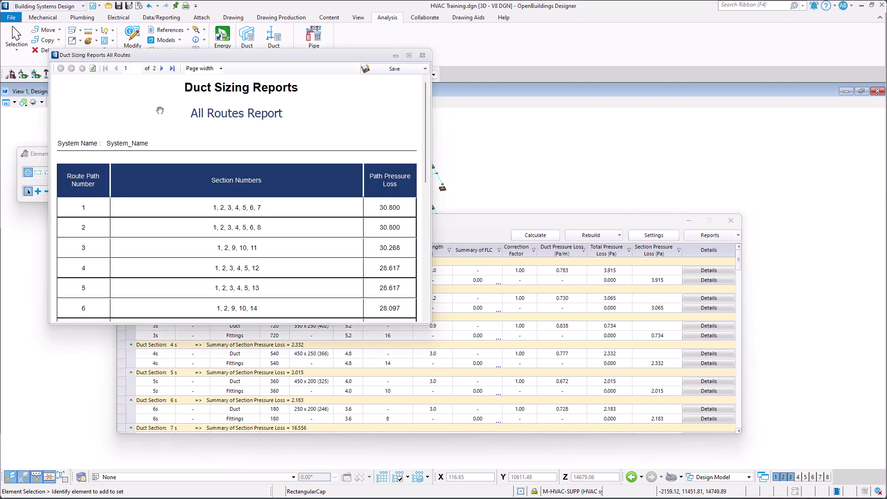
Examine the route paths and pressure losses in the All Routes Report, check its save formats, and close it.
scroll(413, 183, "down", 3)
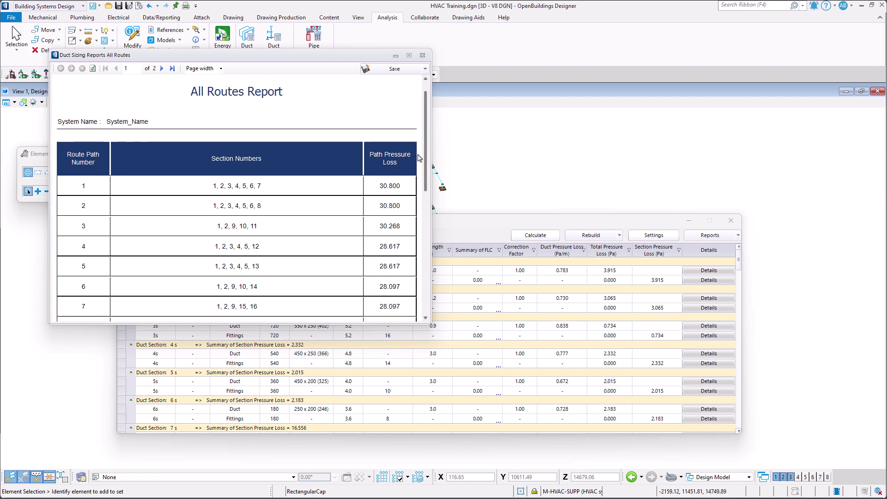
scroll(416, 184, "down", 5)
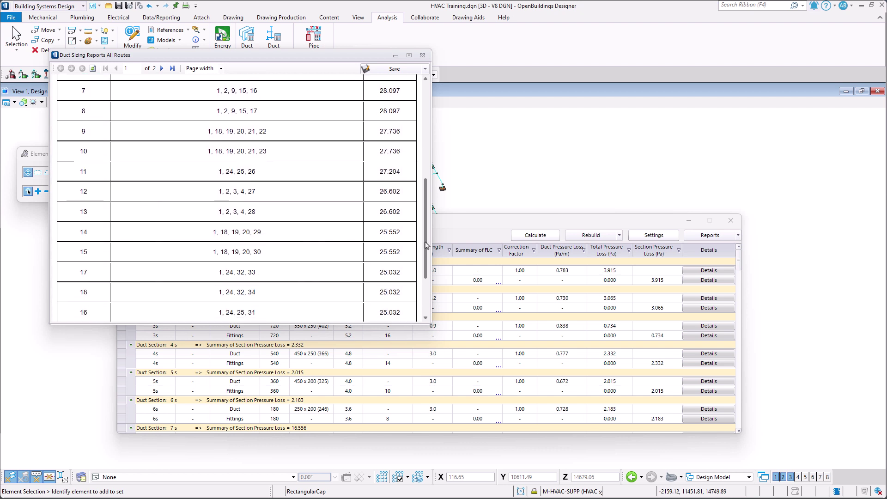
left_click_drag(428, 287, 423, 155)
left_click(425, 69)
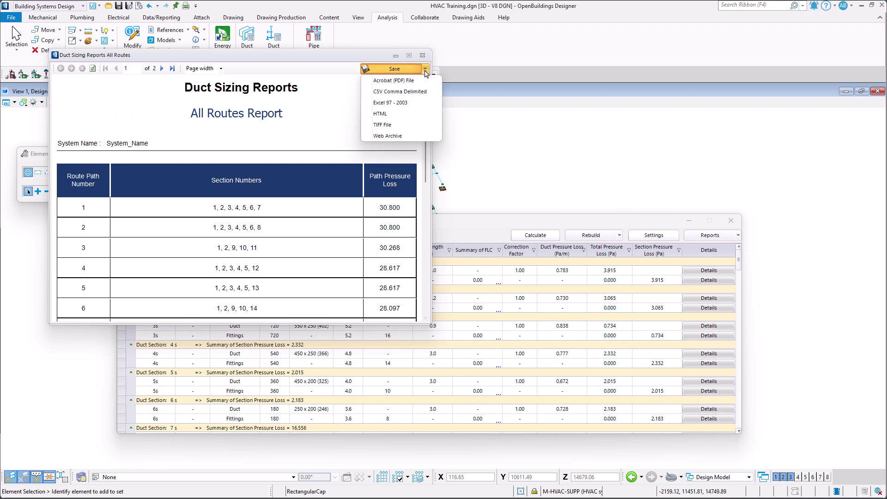
left_click(422, 56)
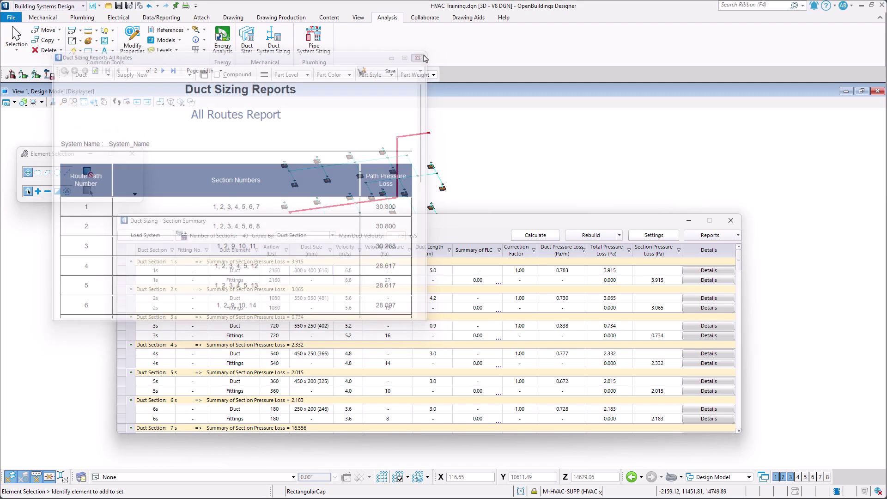
Generate the SMACNA duct sizing report, keeping the header SMACNA Report and the system name System_Name.
left_click(738, 235)
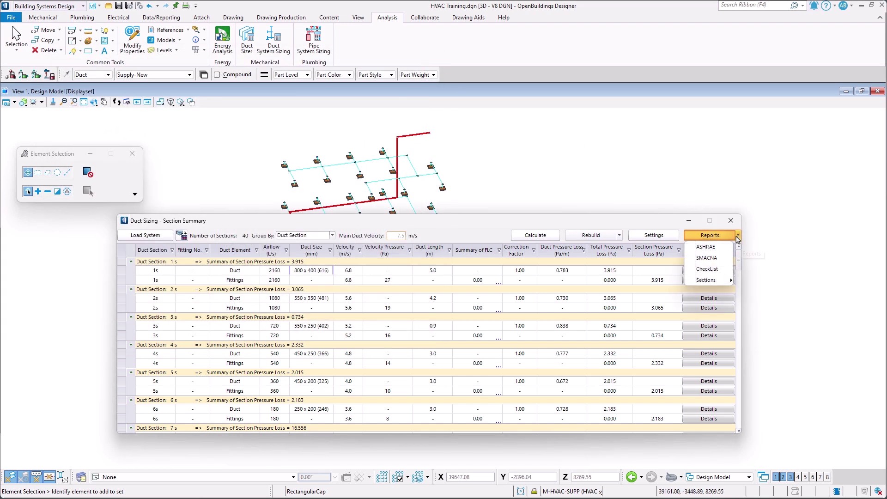
left_click(708, 250)
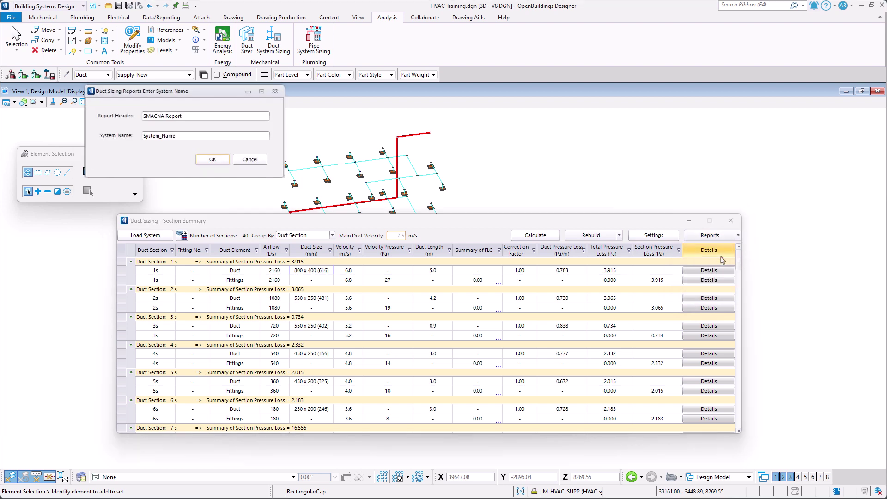
left_click(208, 160)
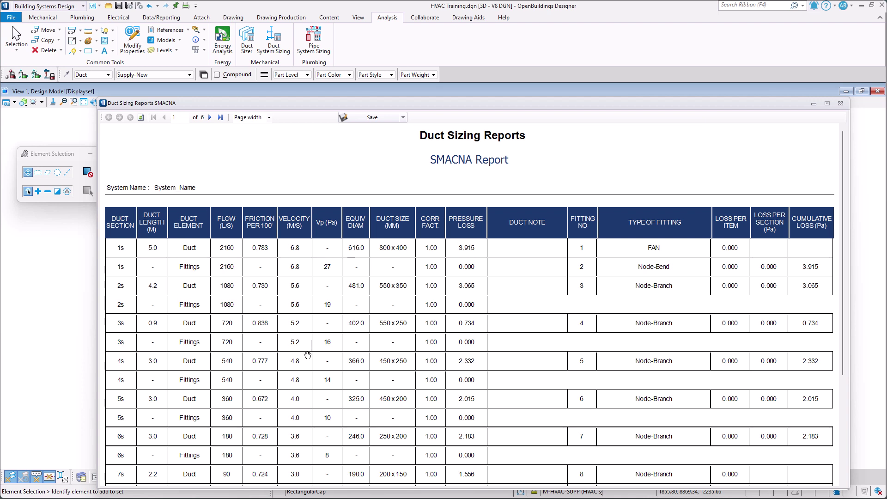
Examine the section data in the SMACNA Report, check the available save formats, and close the report.
scroll(309, 355, "down", 5)
scroll(312, 356, "up", 5)
left_click(403, 117)
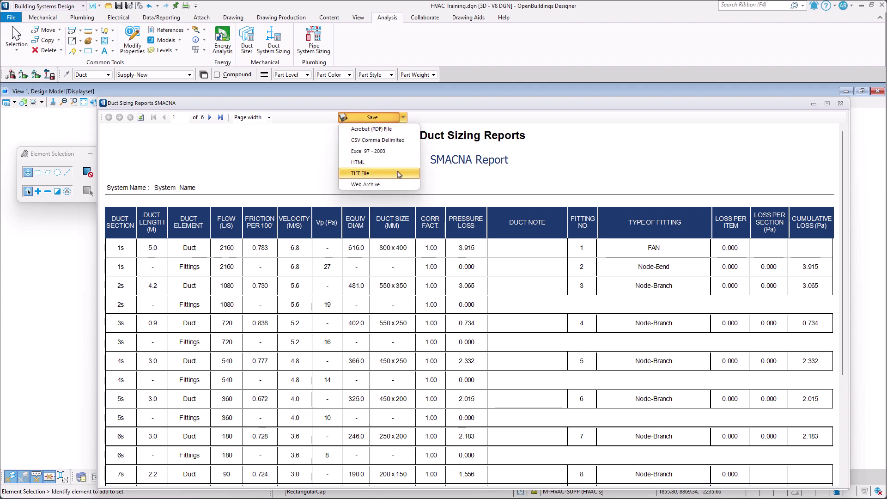
left_click(840, 104)
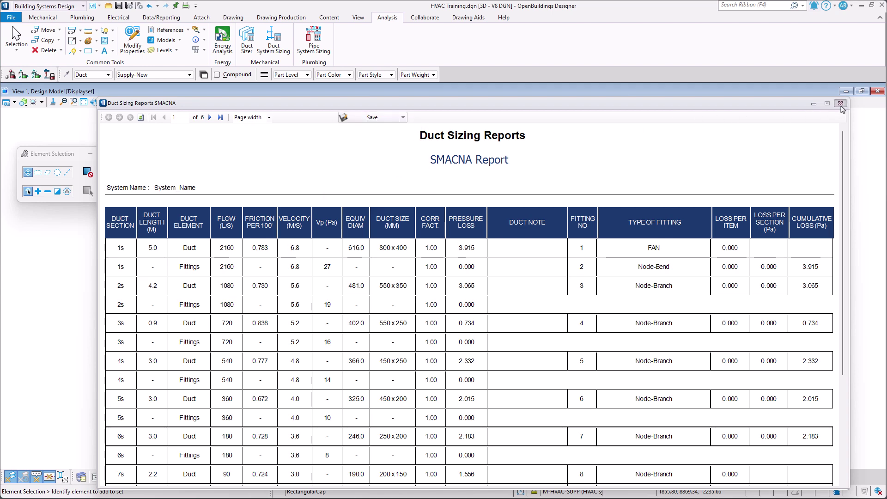
left_click(841, 103)
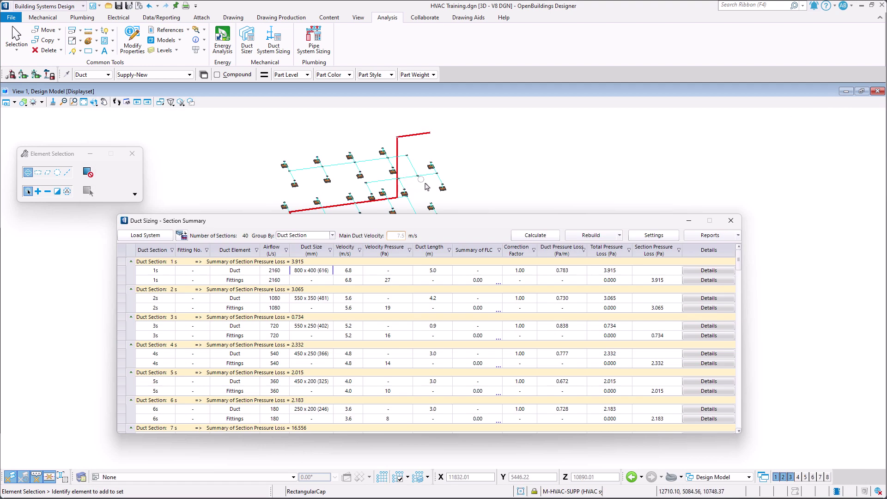
Promote the sized single-line duct system to 3D and close Duct Sizing, confirming that its data is discarded.
left_click(620, 236)
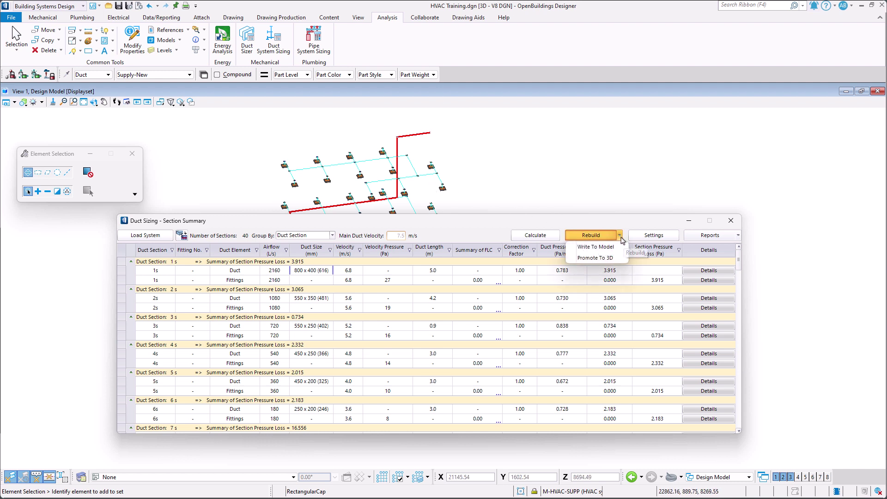
left_click(600, 258)
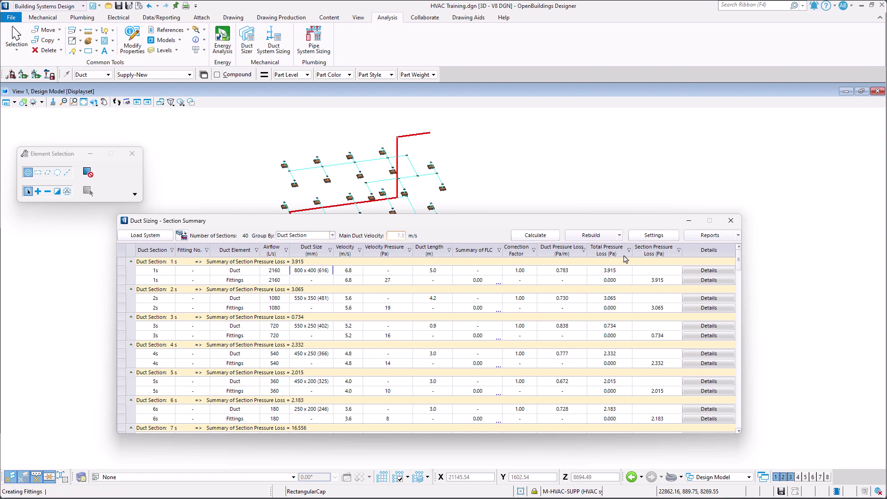
left_click(730, 220)
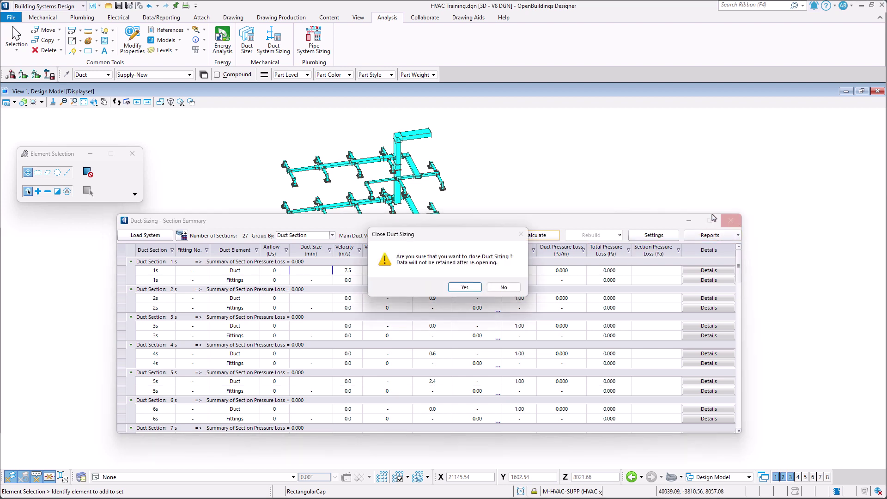
left_click(464, 287)
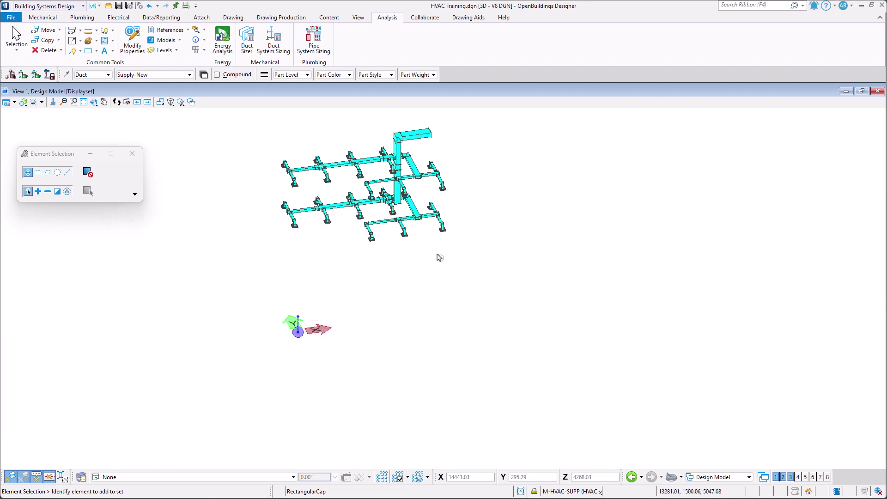
Inspect the 3D ductwork, restore View 1 from its maximized size, and fit the whole system in the Front view.
scroll(373, 172, "up", 3)
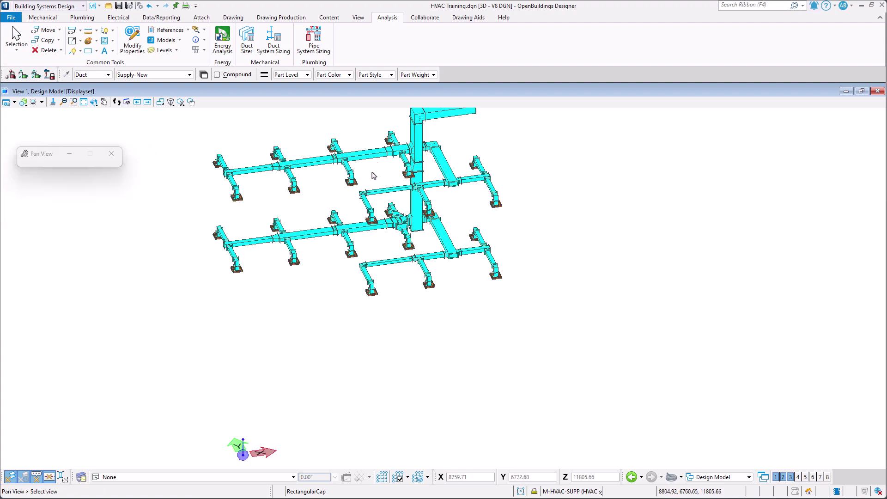
middle_click_drag(369, 170, 325, 224)
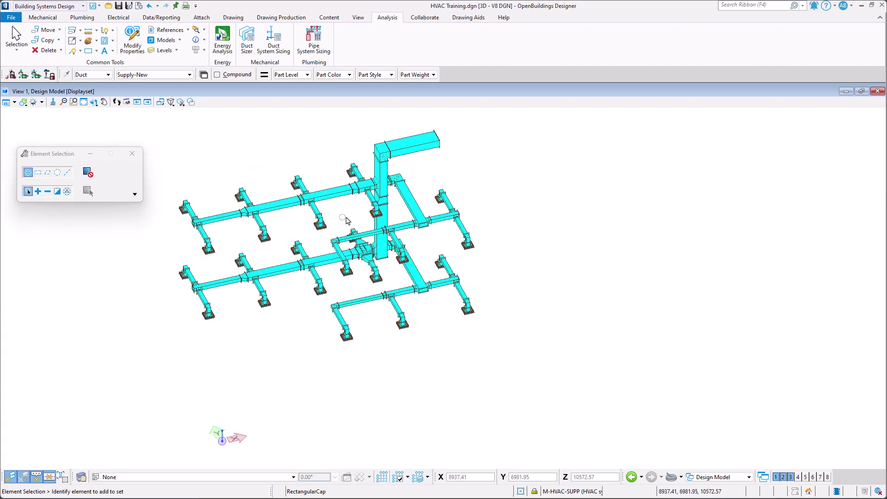
left_click(861, 91)
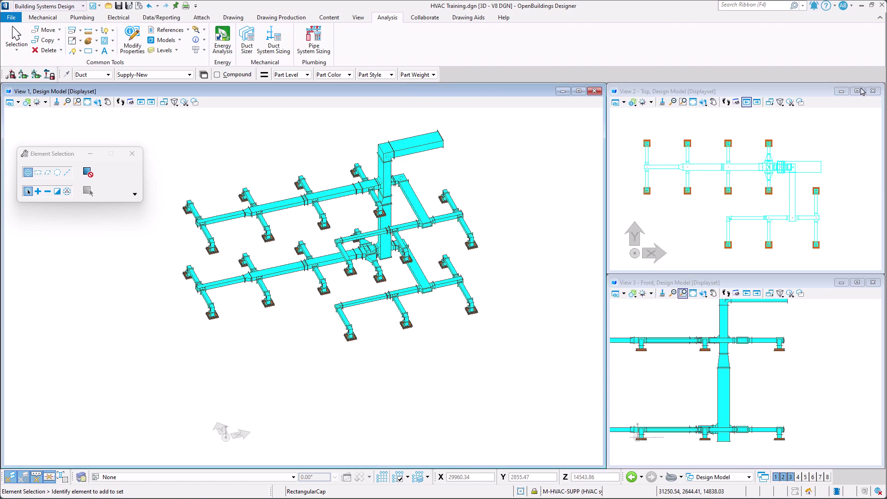
left_click(693, 293)
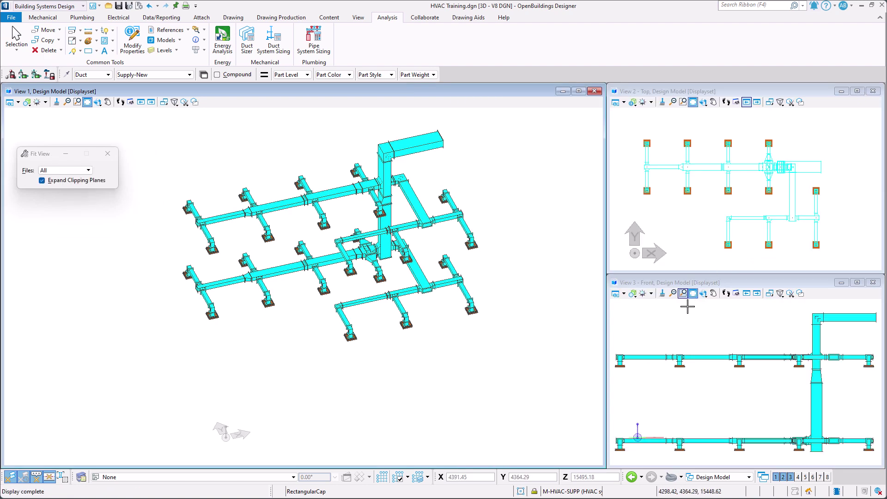
Check the Designs folder for the single-line file HVAC Training_sl.dgn, and leave the file selection without opening it.
left_click(108, 6)
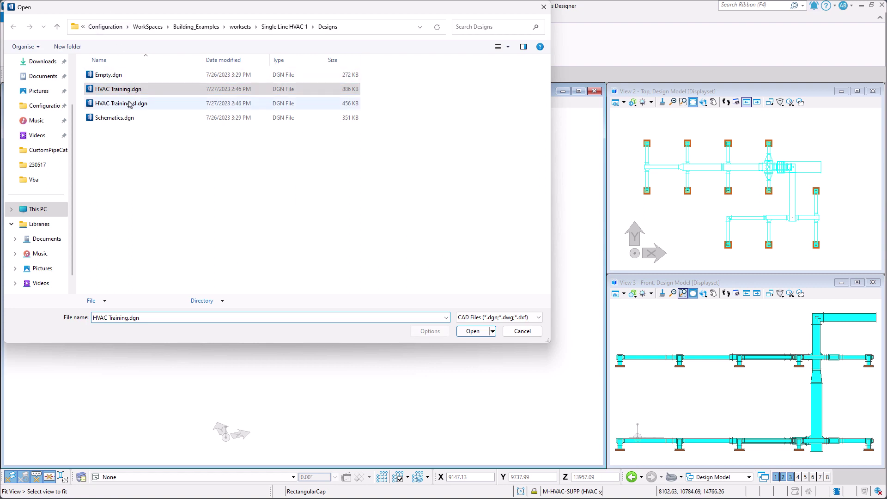
left_click(130, 106)
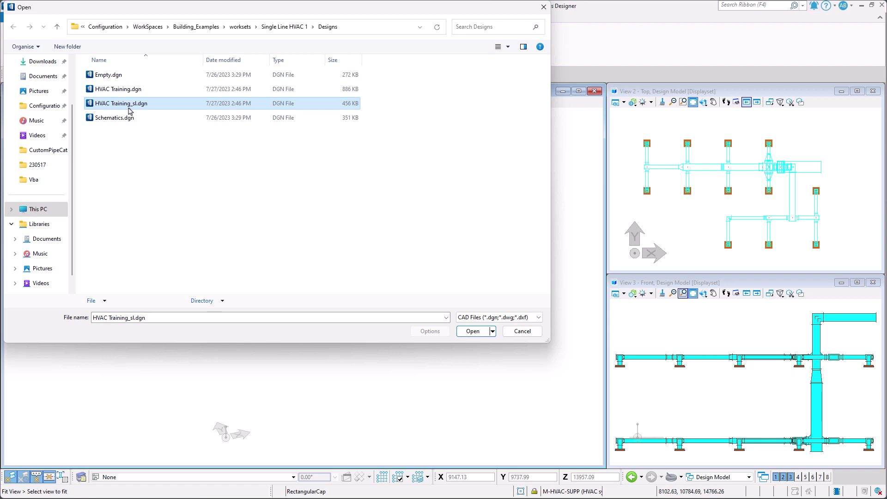
left_click(544, 7)
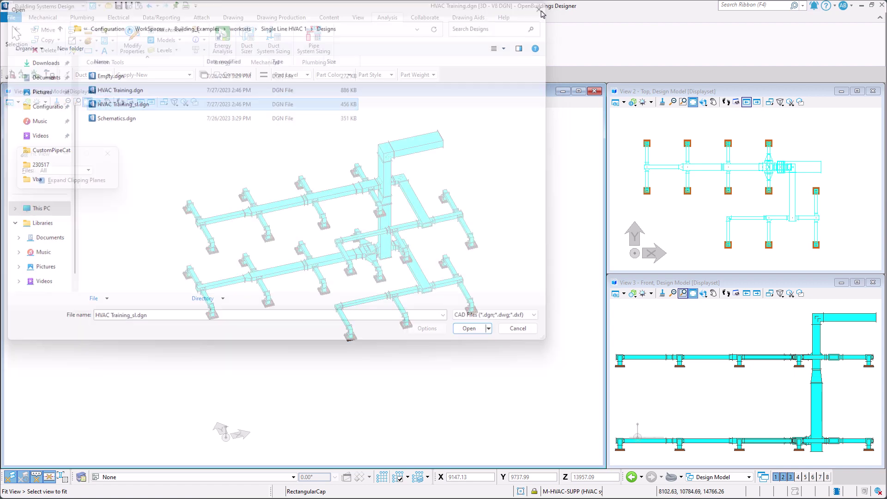